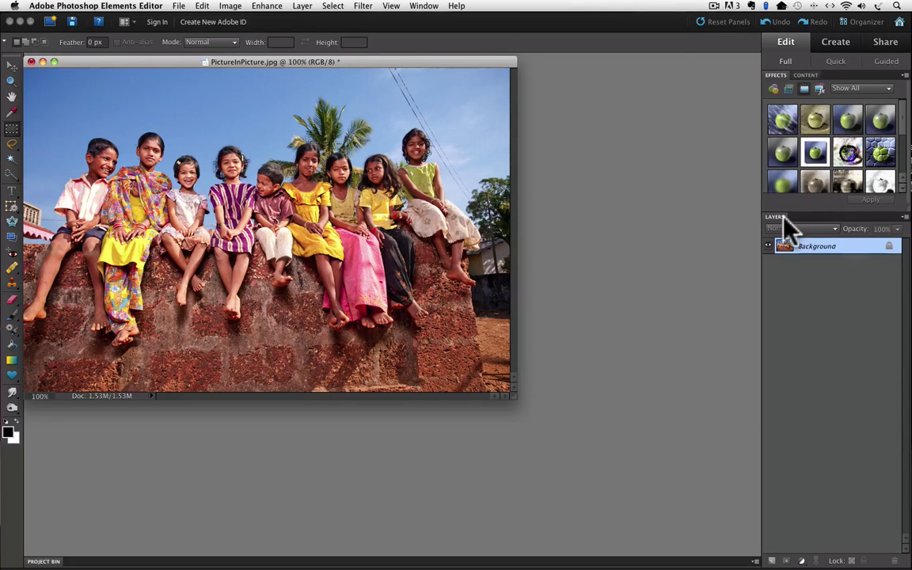
Step: Float and enlarge the Layers panel beside the photo, then duplicate Background as Layer 1
drag(780, 218, 539, 92)
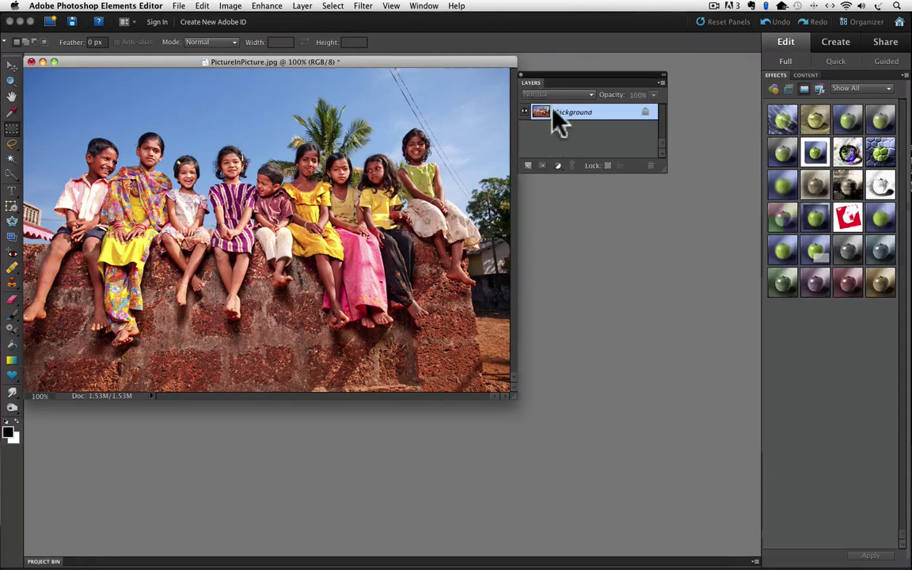
drag(664, 169, 664, 198)
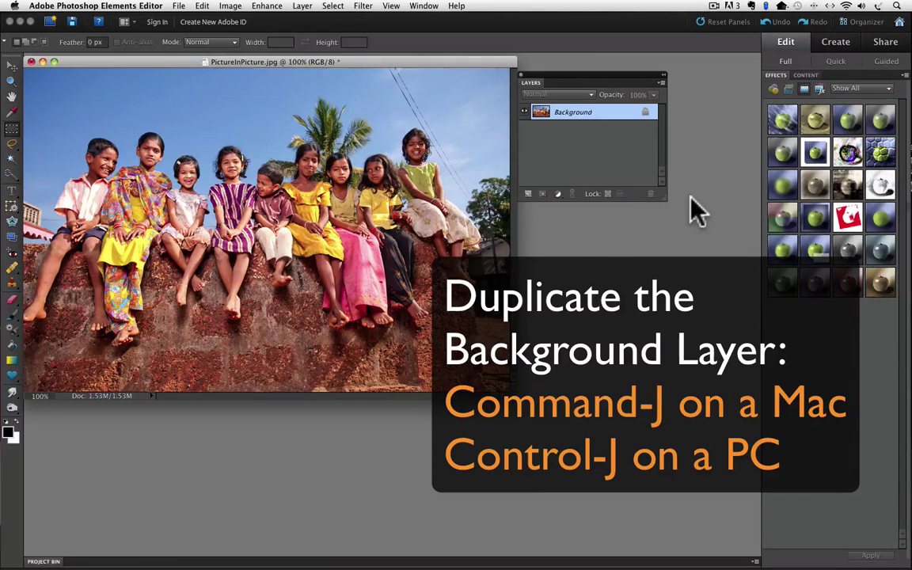
key(super+j)
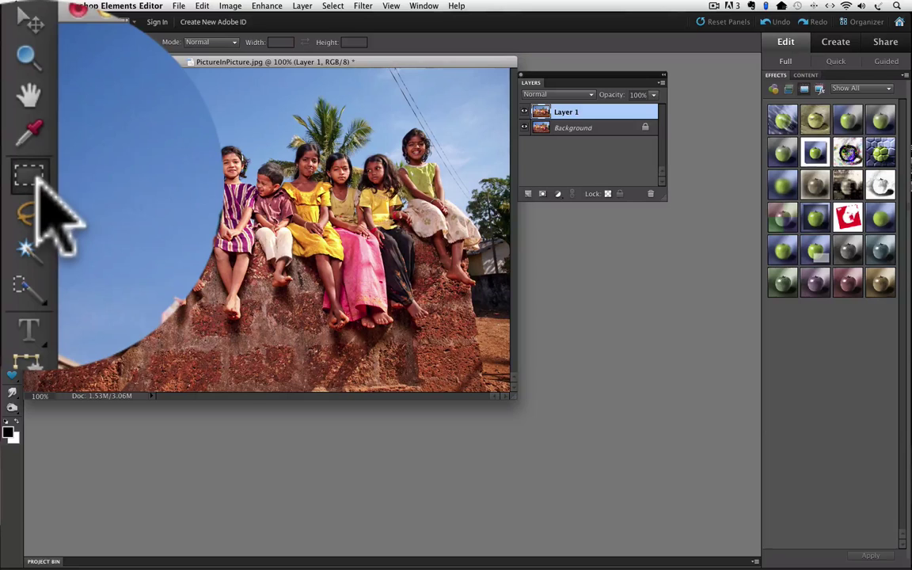
Step: Draw a rectangular marquee around the girl in purple stripes, the small boy and the girl in yellow
drag(36, 179, 112, 189)
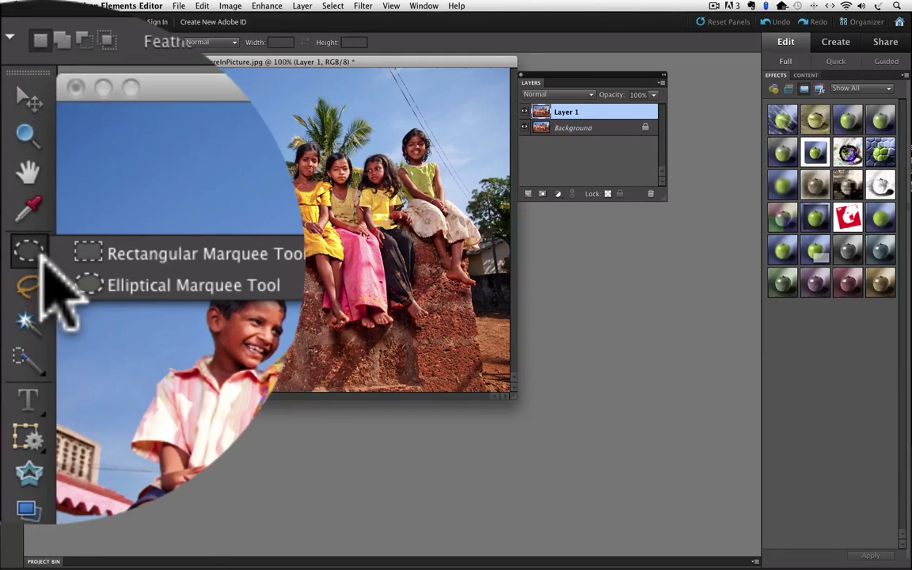
click(112, 260)
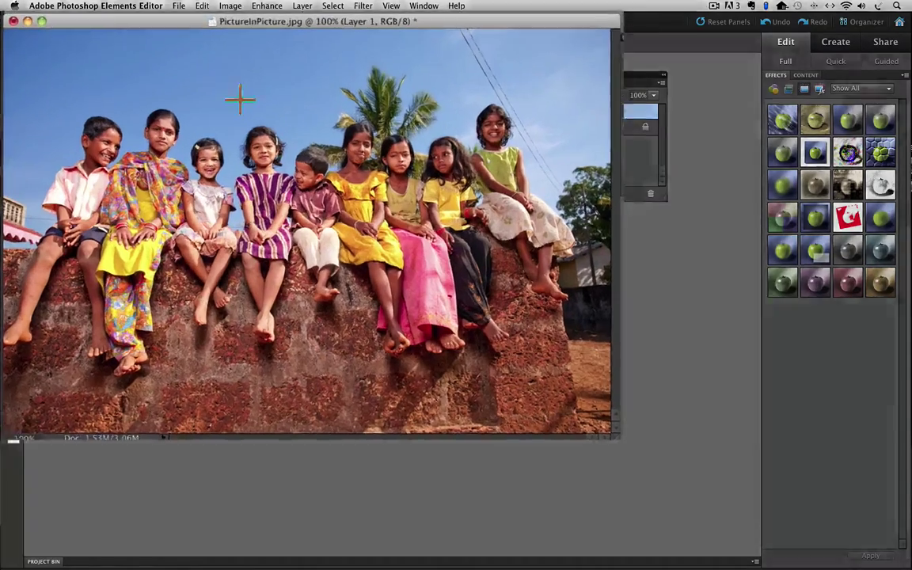
drag(211, 118, 277, 220)
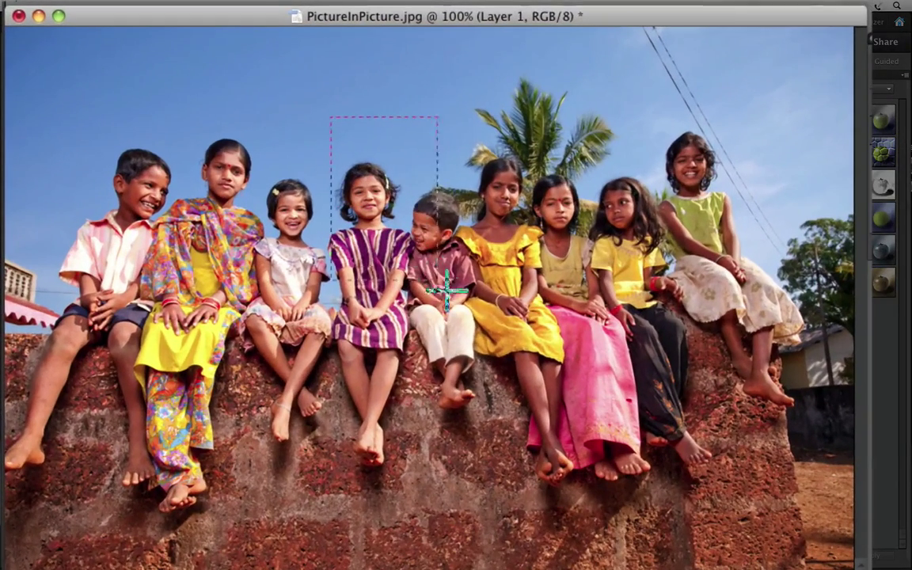
drag(448, 291, 534, 414)
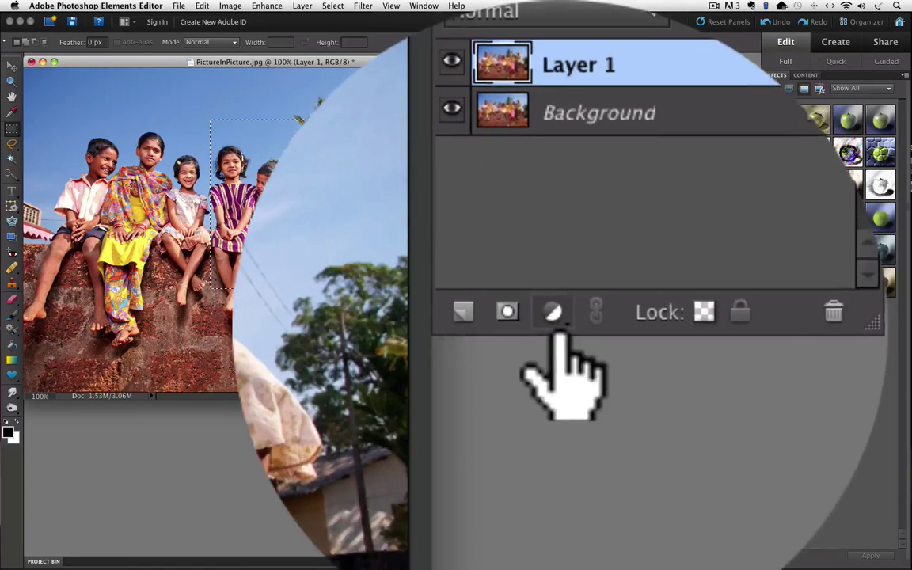
Step: Add a Hue/Saturation 1 adjustment layer above Layer 1, masked to the rectangle
click(557, 193)
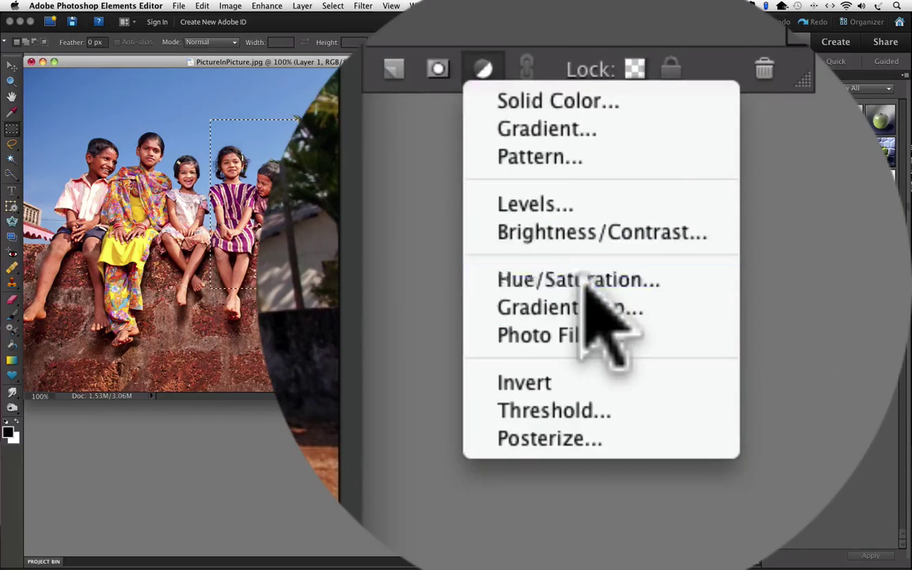
click(590, 273)
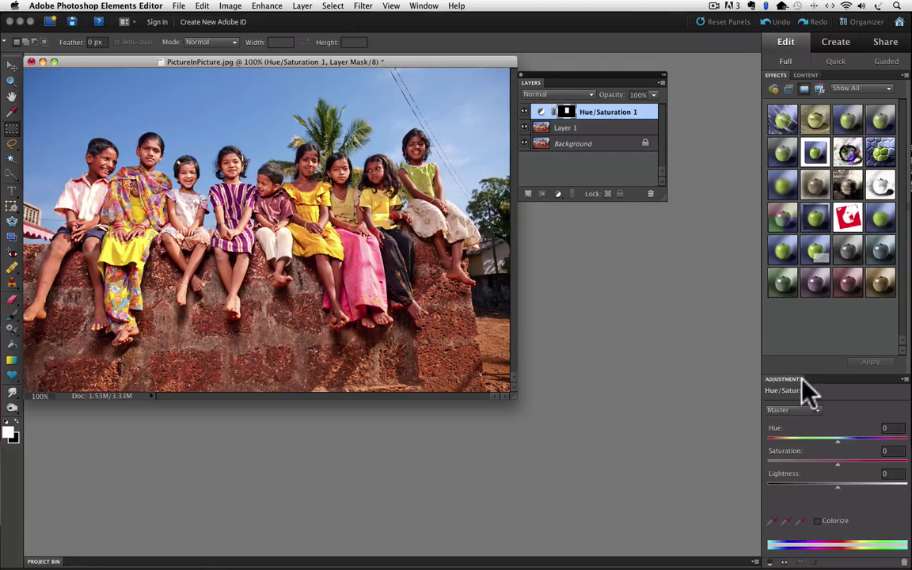
Step: Float the Adjustments panel and set Saturation to -100 so the selected children turn grey
drag(799, 392, 558, 234)
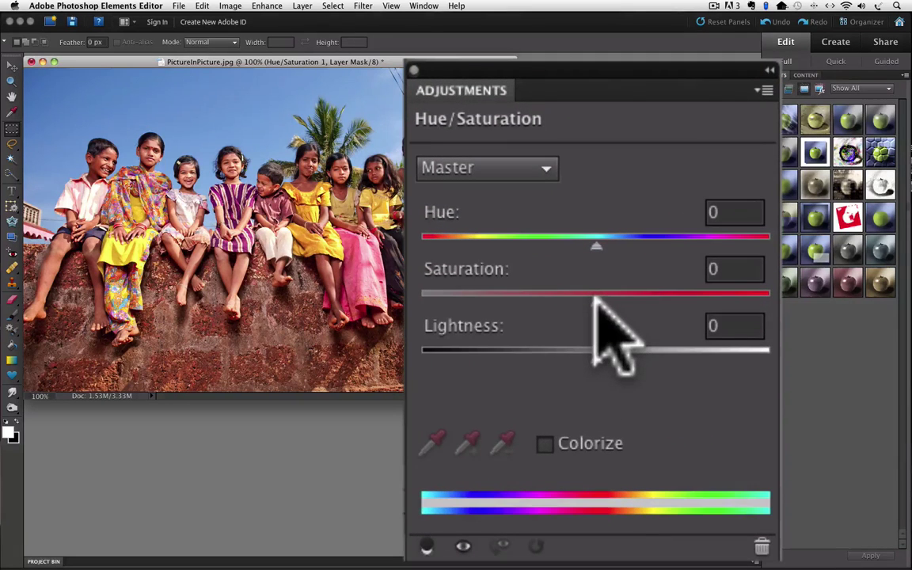
drag(594, 307, 414, 290)
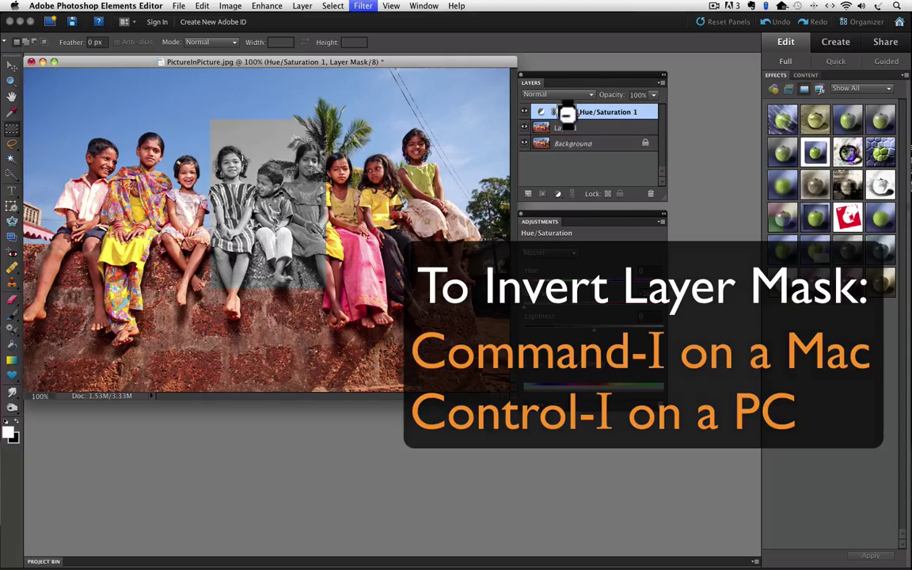
Step: Invert the Hue/Saturation layer mask with Cmd-I so only the rectangle stays in colour
key(super+i)
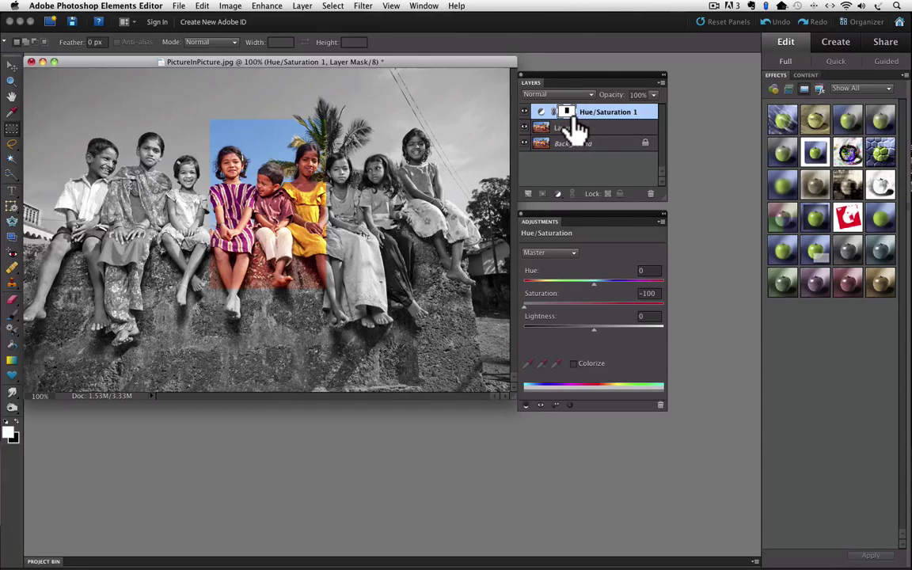
Step: Reselect the previous rectangle and add an empty Layer 2 above Hue/Saturation 1
click(332, 6)
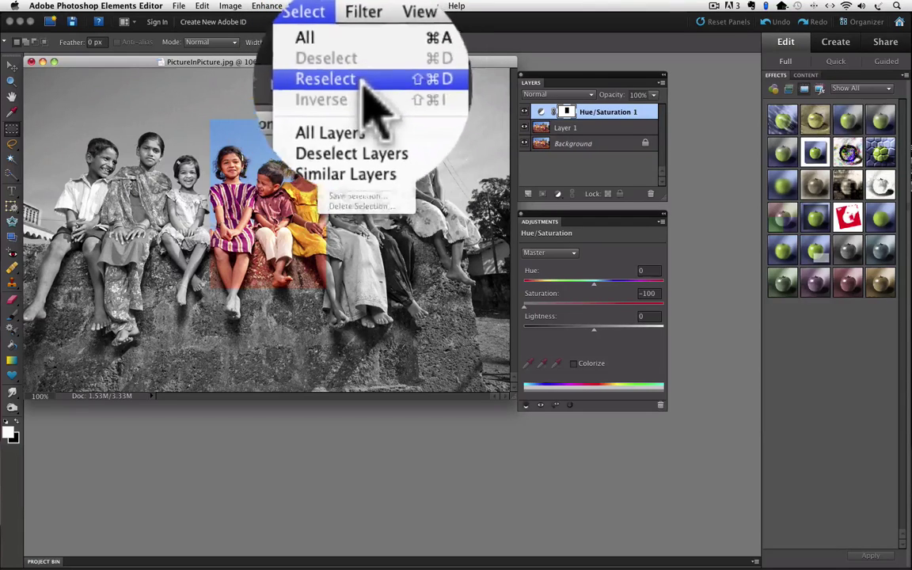
click(352, 52)
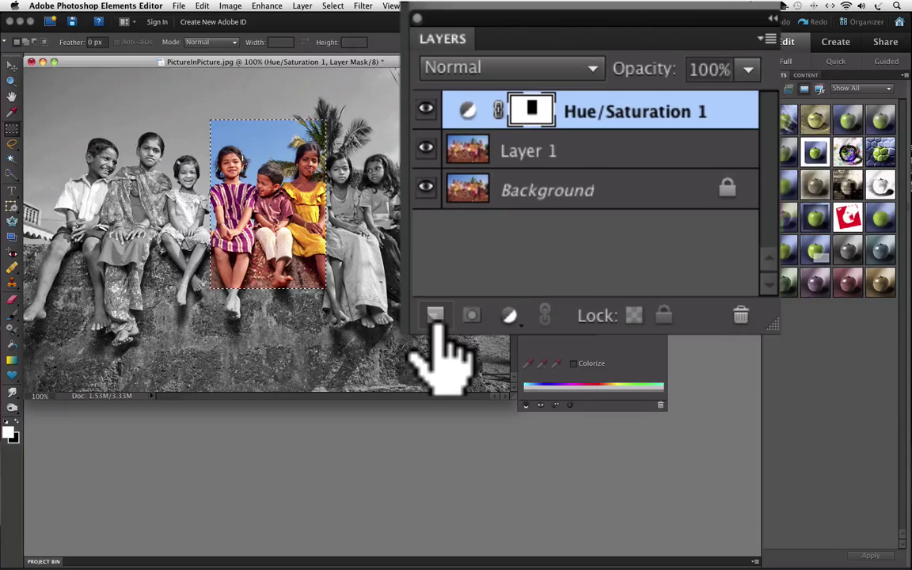
click(528, 194)
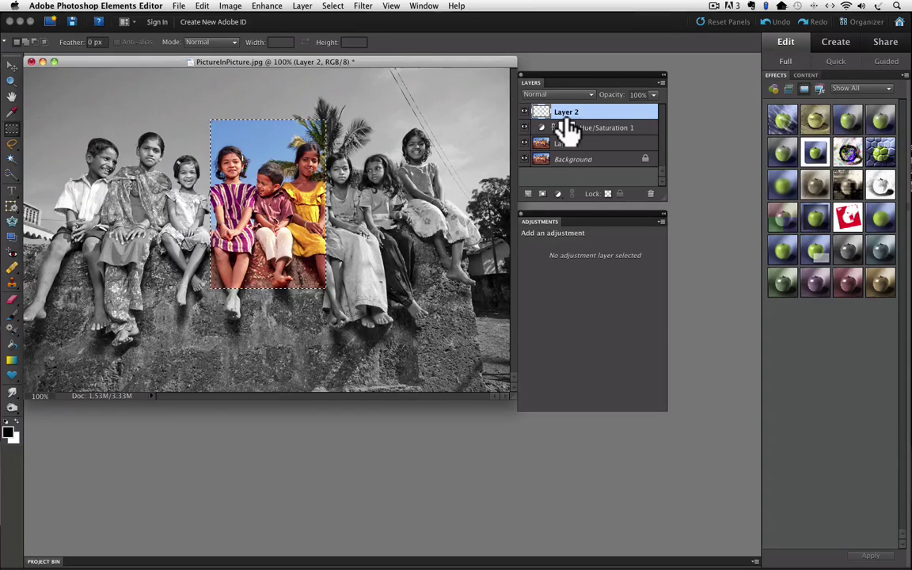
Step: In the Edit > Stroke dialog, change the stroke width from 20 px to 7
click(202, 7)
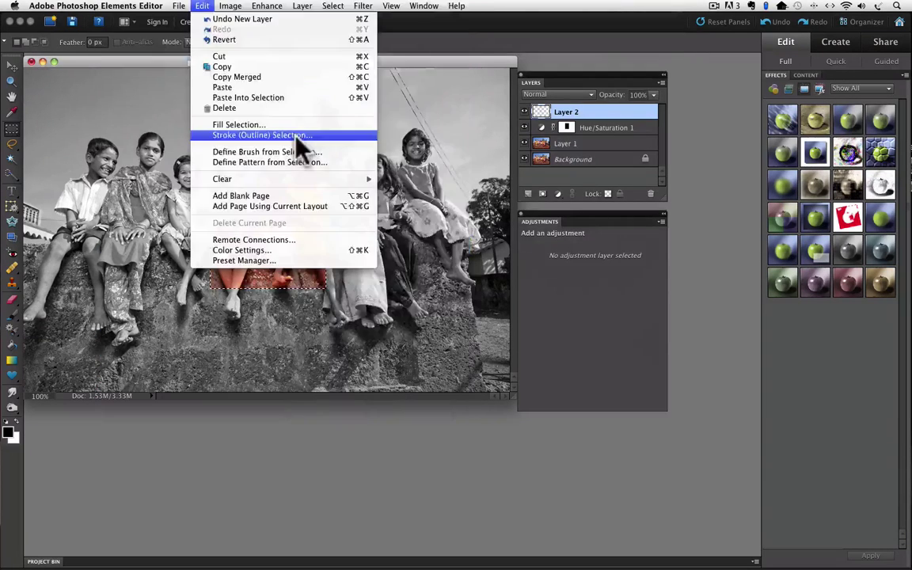
click(269, 136)
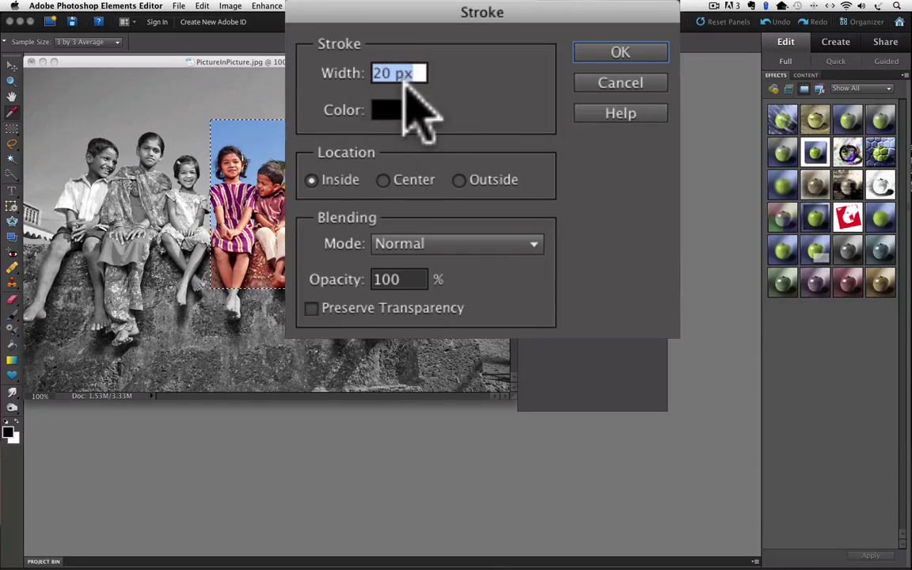
text(7)
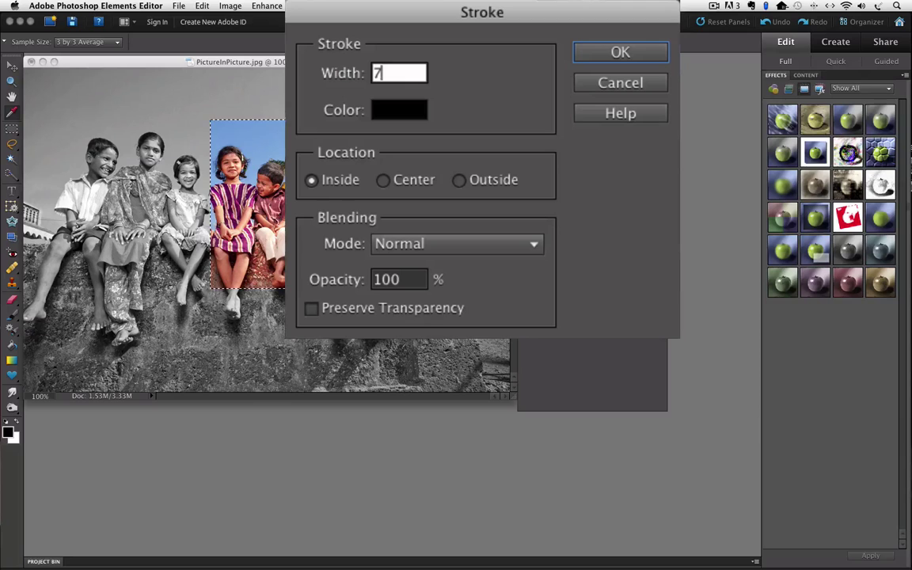
Step: Set the stroke colour to pure white (ffffff) in the colour picker
click(412, 118)
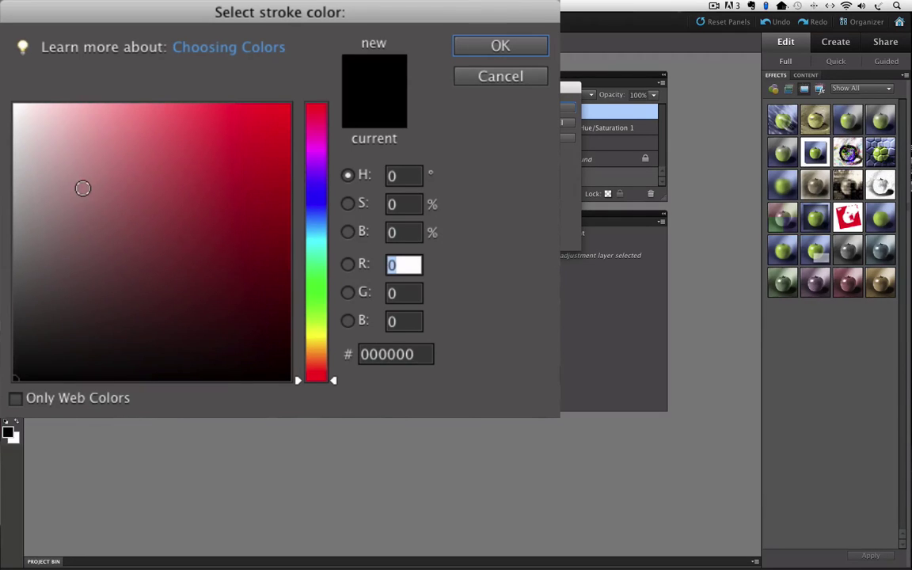
click(95, 180)
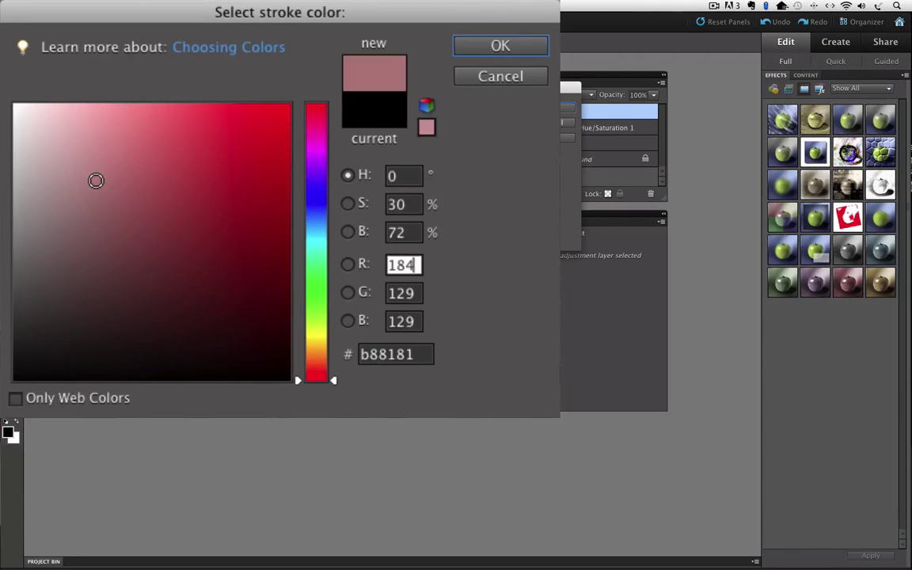
drag(96, 180, 14, 97)
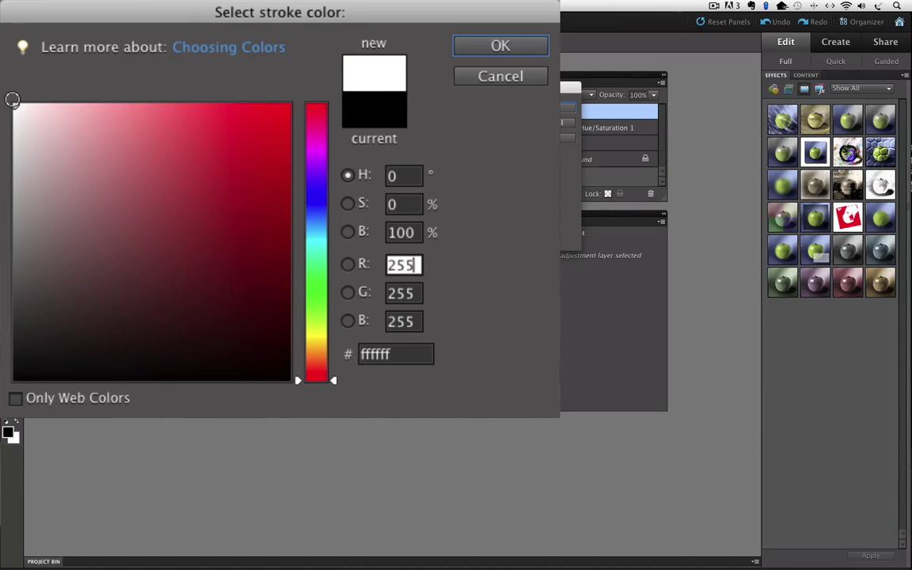
click(500, 45)
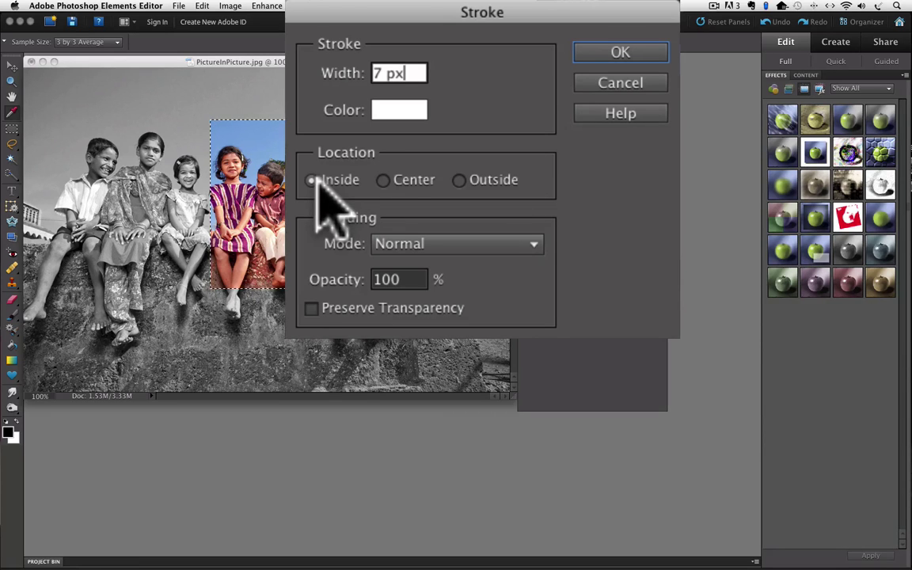
Step: Apply the 7 px white stroke inside the selection edge on Layer 2
click(615, 50)
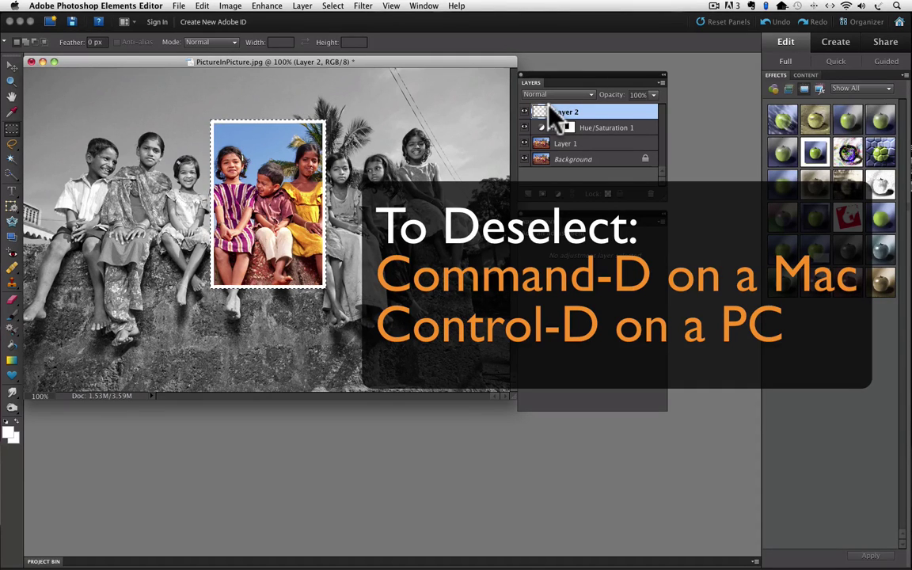
Step: Deselect the inset and select Layer 2 together with Hue/Saturation 1
key(super+d)
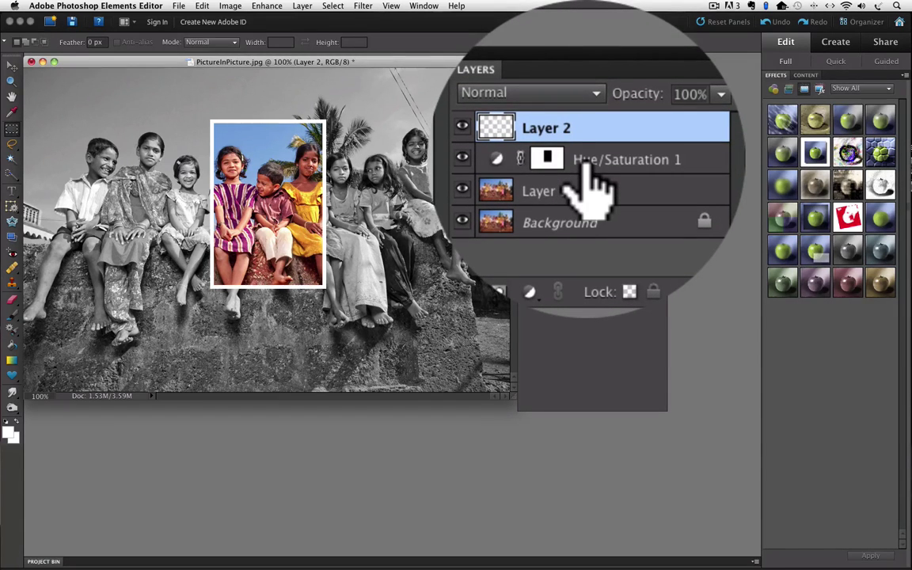
shift+click(585, 127)
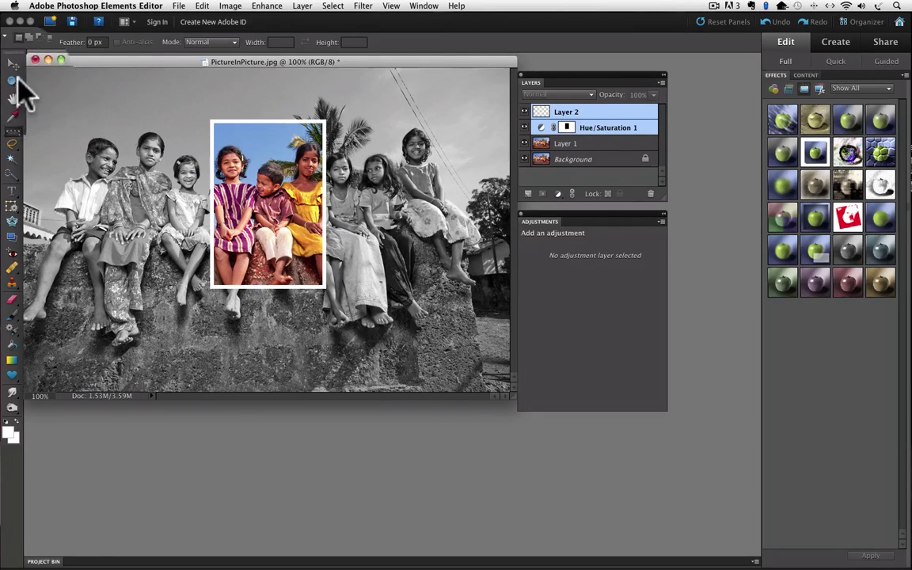
Step: With the Move tool, shift the framed colour inset right over the girls in yellow and pink
click(27, 118)
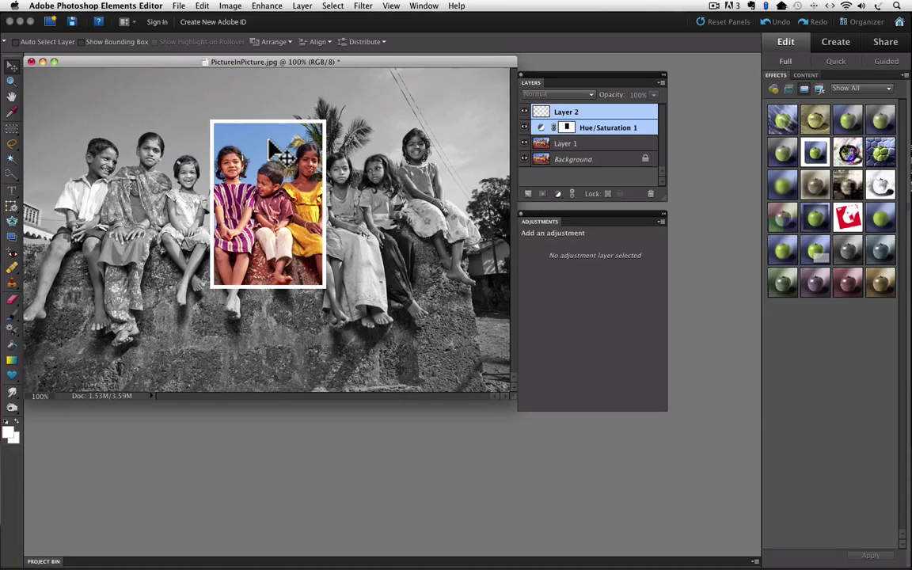
drag(269, 139, 352, 152)
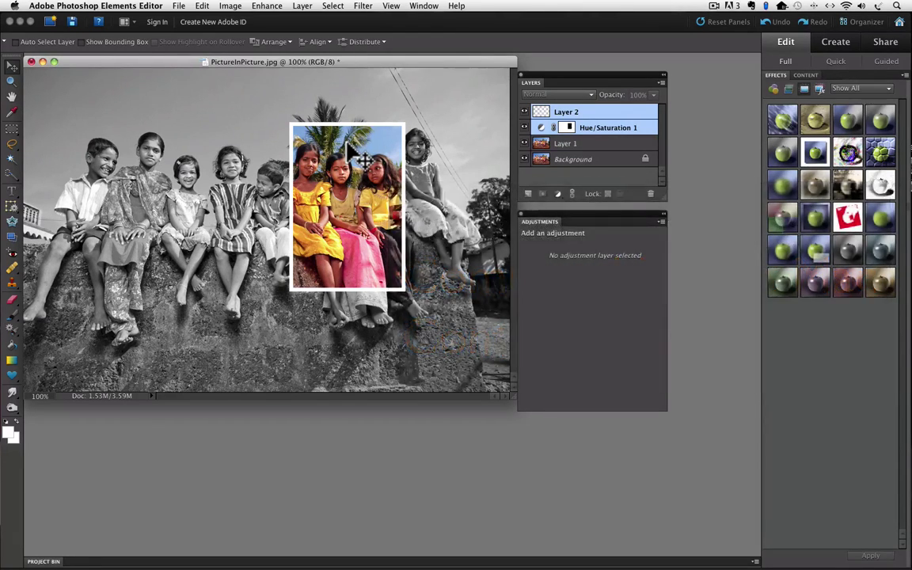
Step: Scale the inset to 117.9%, rotate it -17.3°, move it up-left, and commit the transform
key(super+t)
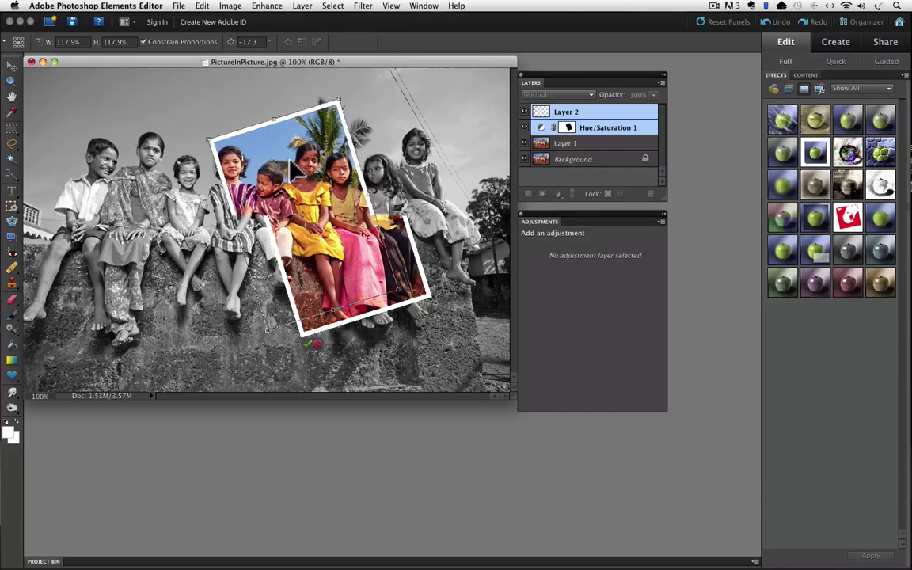
drag(294, 168, 261, 156)
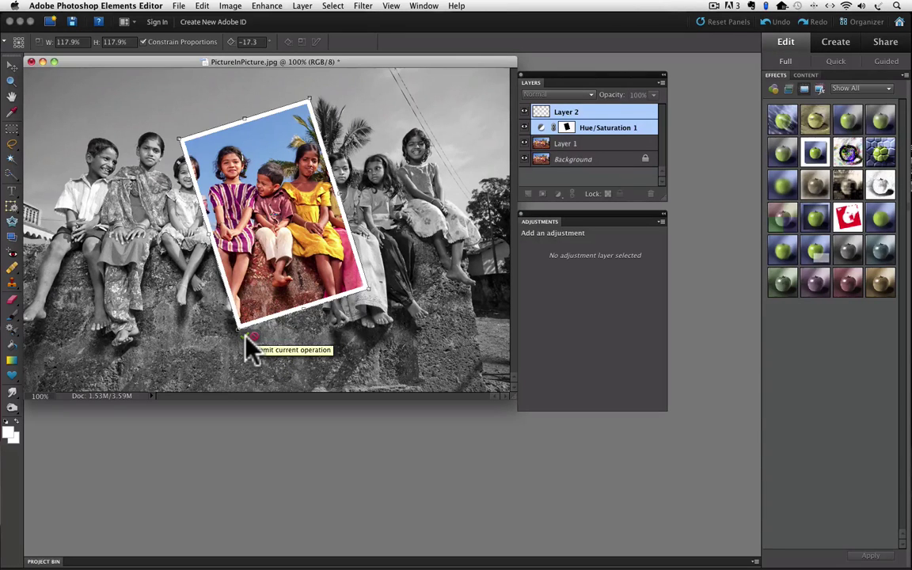
click(246, 337)
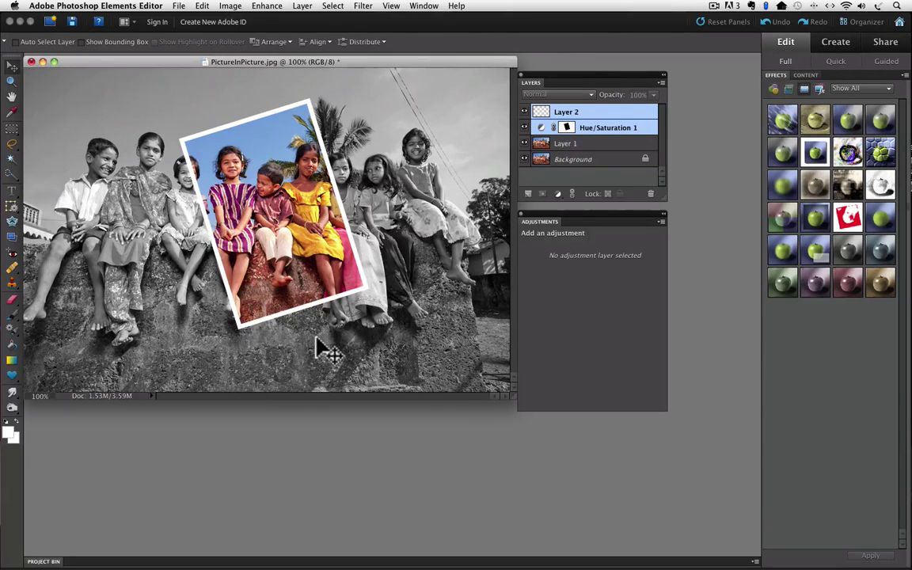
Step: Ease the Hue/Saturation 1 layer's Saturation from -100 to -69 for muted background colour
click(565, 128)
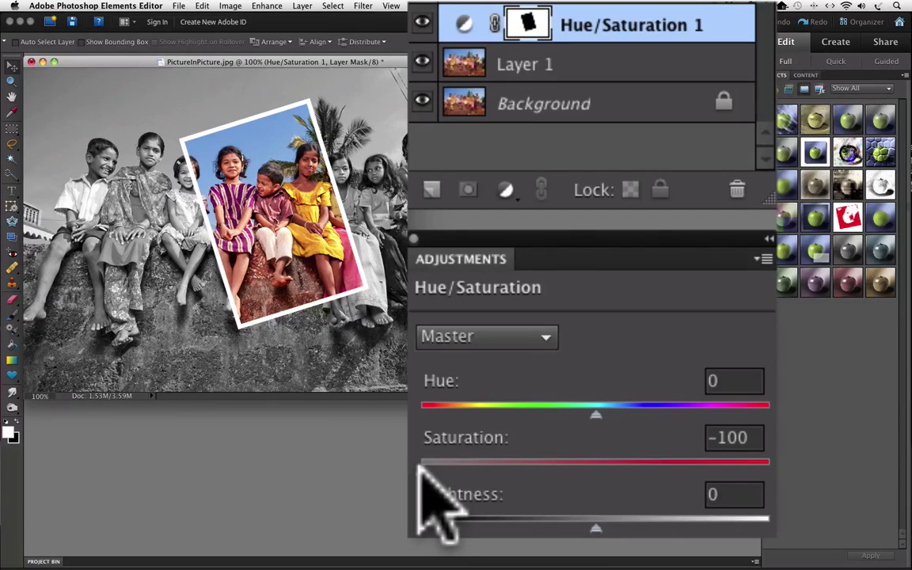
drag(420, 467, 474, 461)
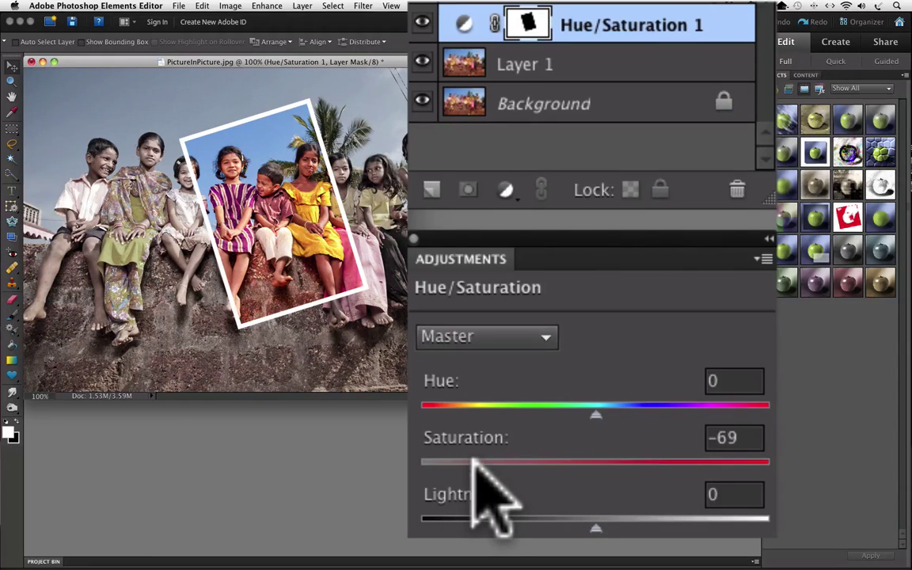